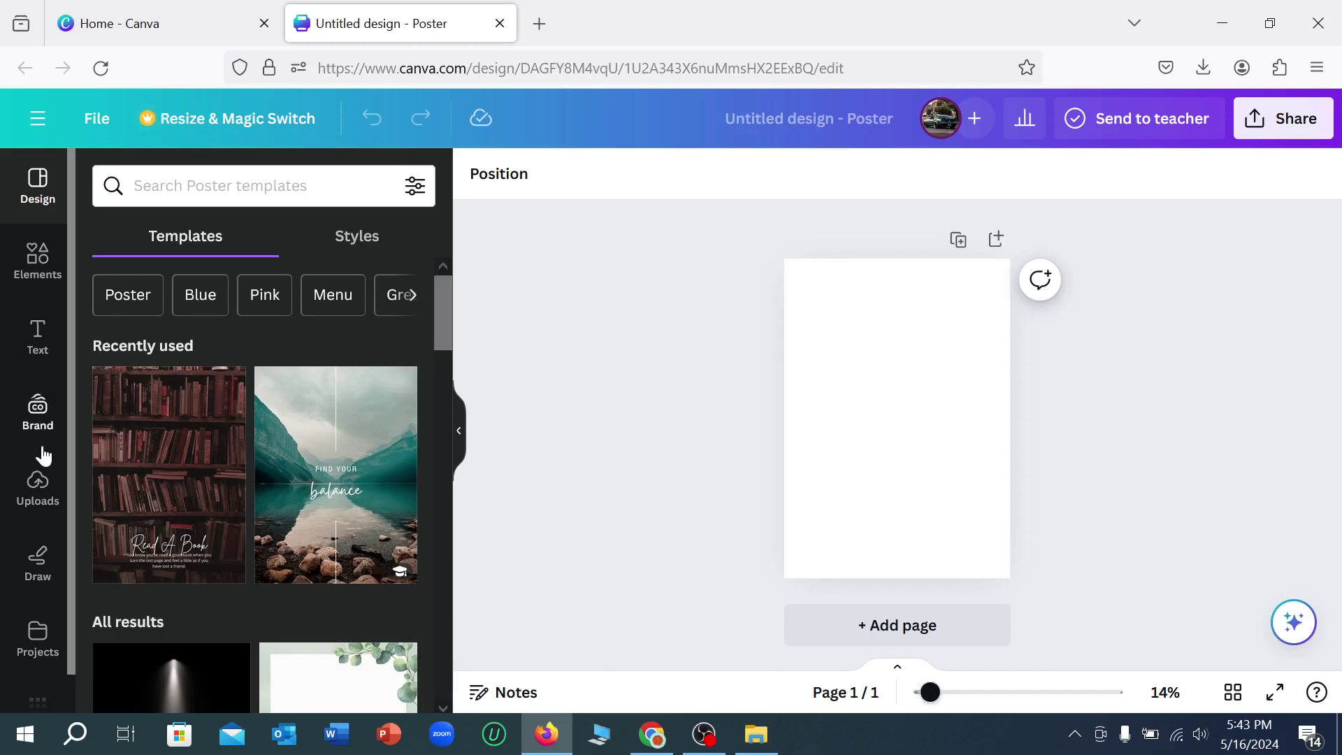
Show the Uploads panel of uploaded images beside the blank poster
click(43, 493)
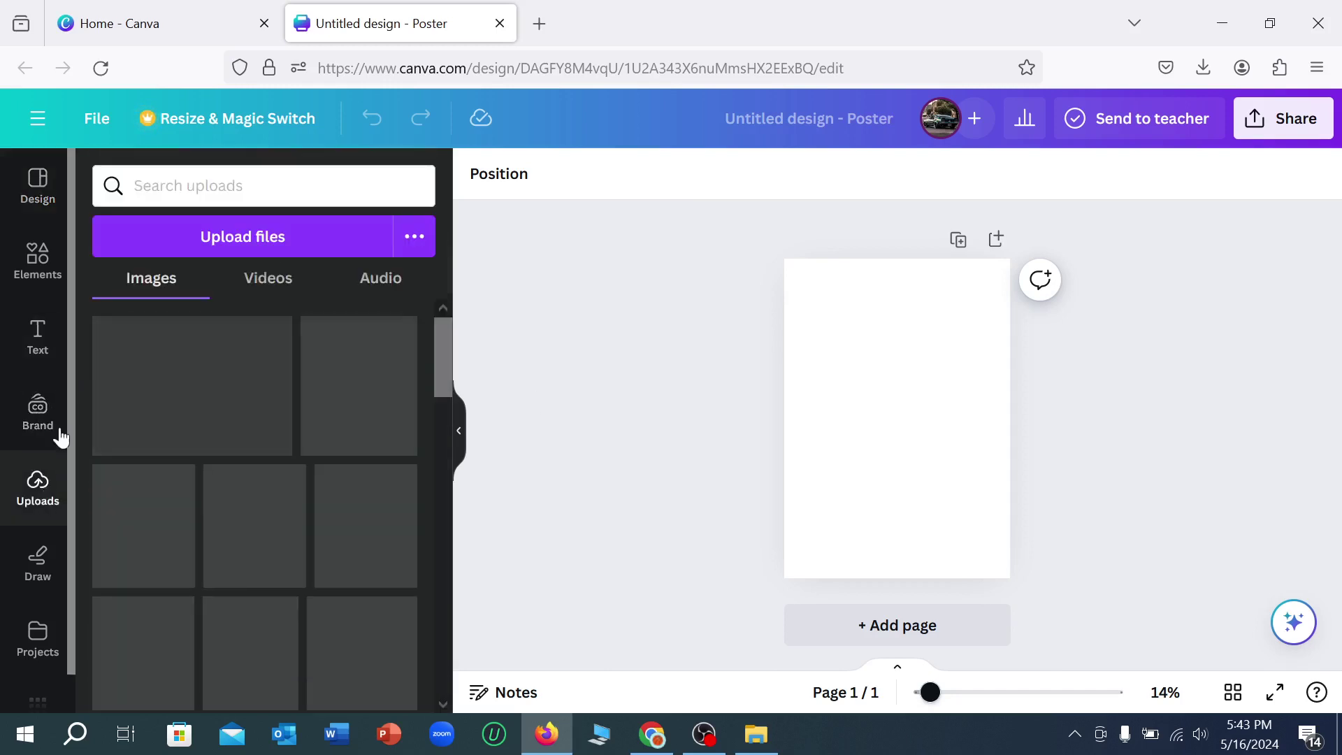
Upload the 'Capture' screenshot from the Pictures folder
click(241, 244)
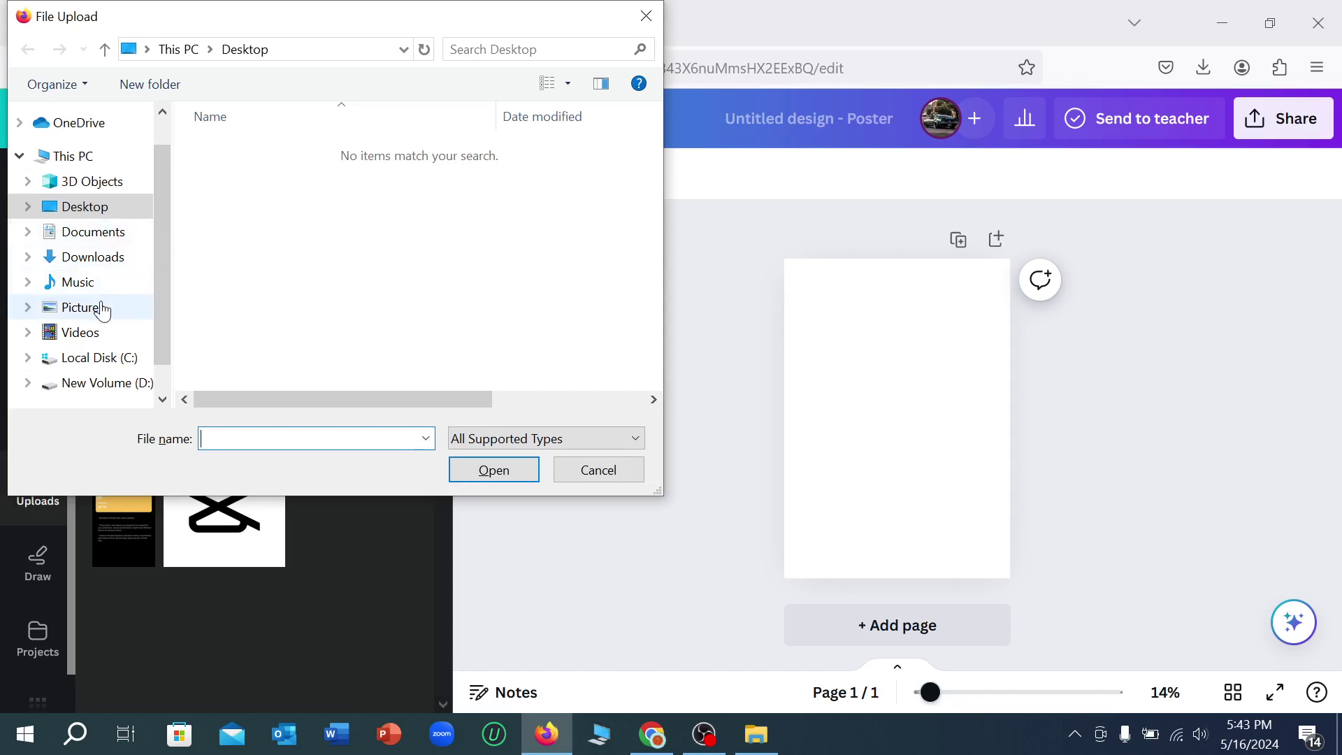
click(102, 311)
click(477, 210)
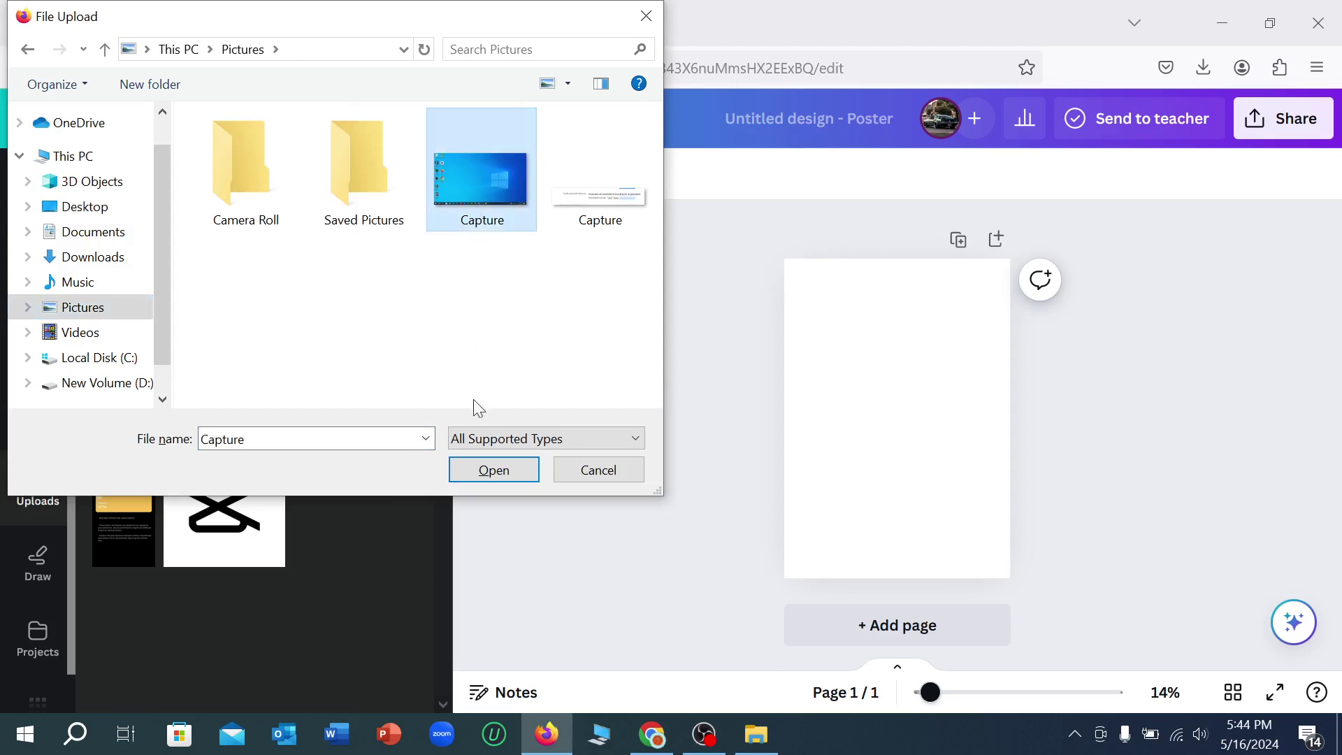
click(478, 480)
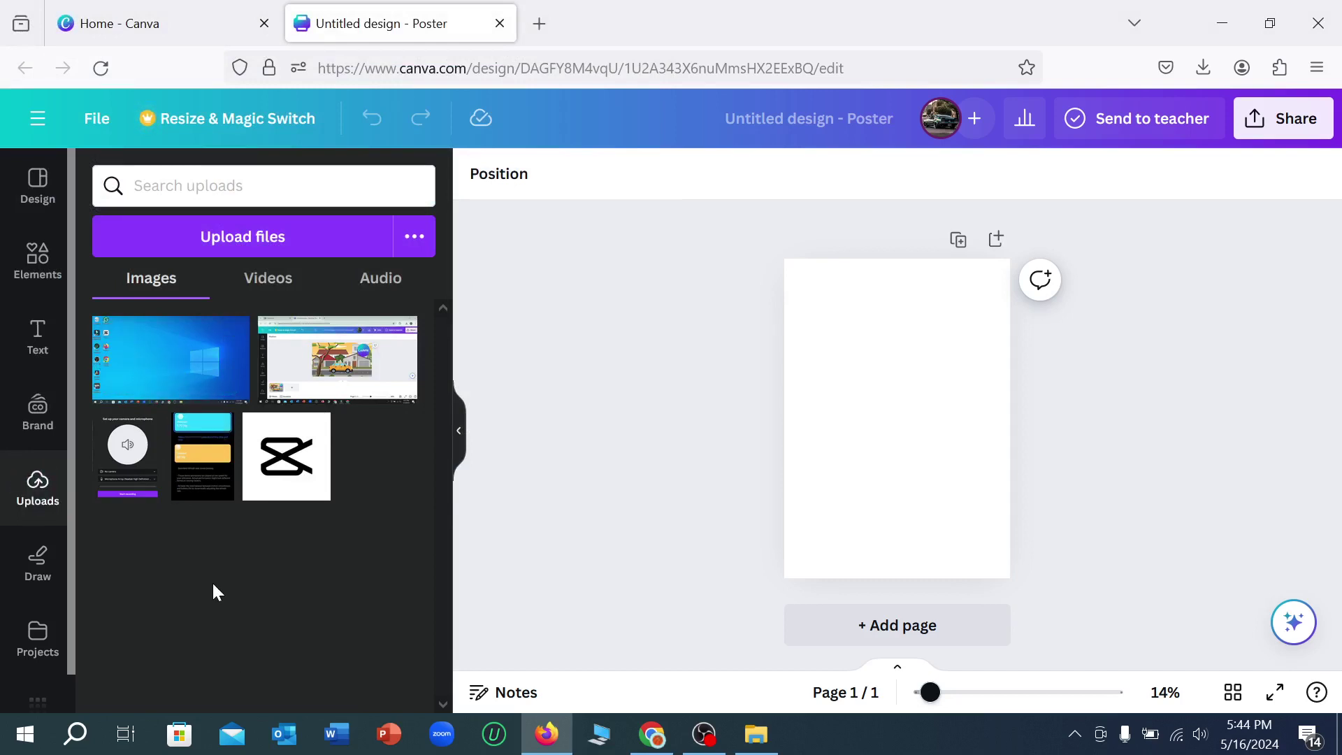
mouse_move(171, 359)
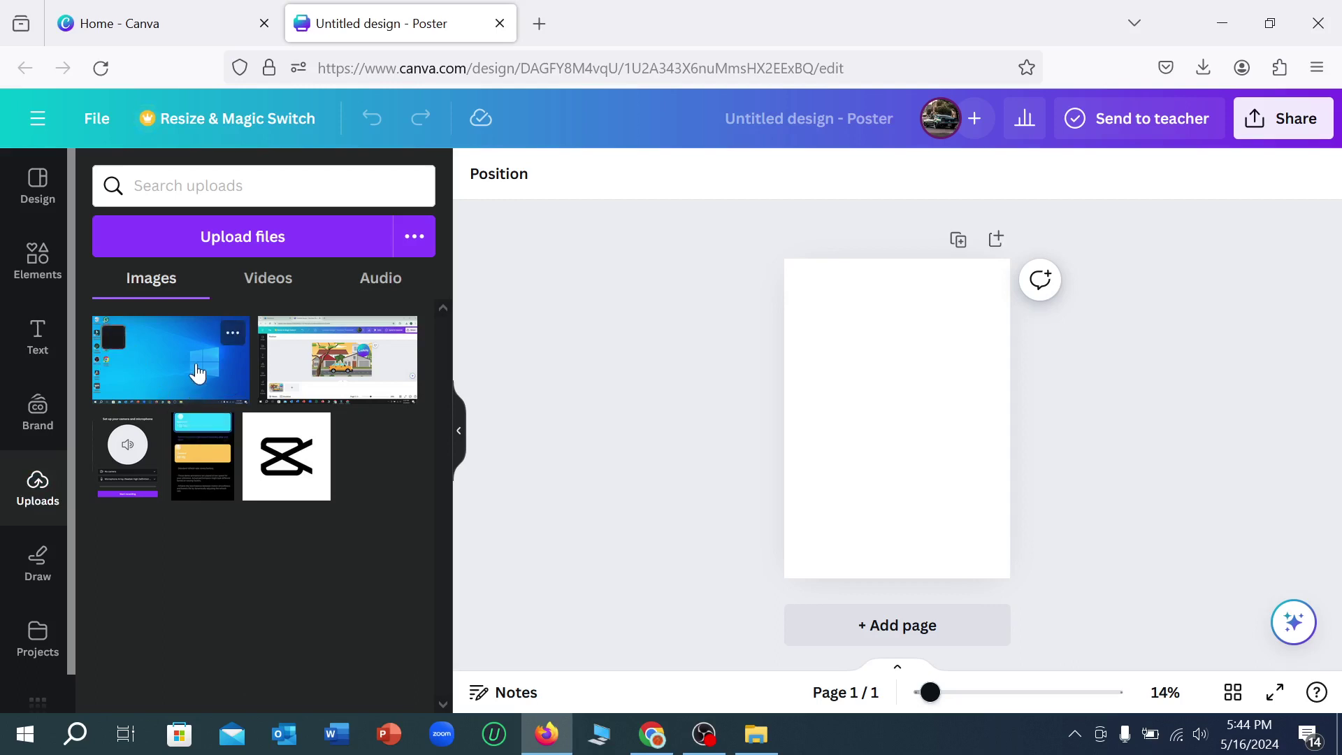
Drag the Capture screenshot onto the poster so it fills the page, then deselect it
drag(192, 384, 869, 442)
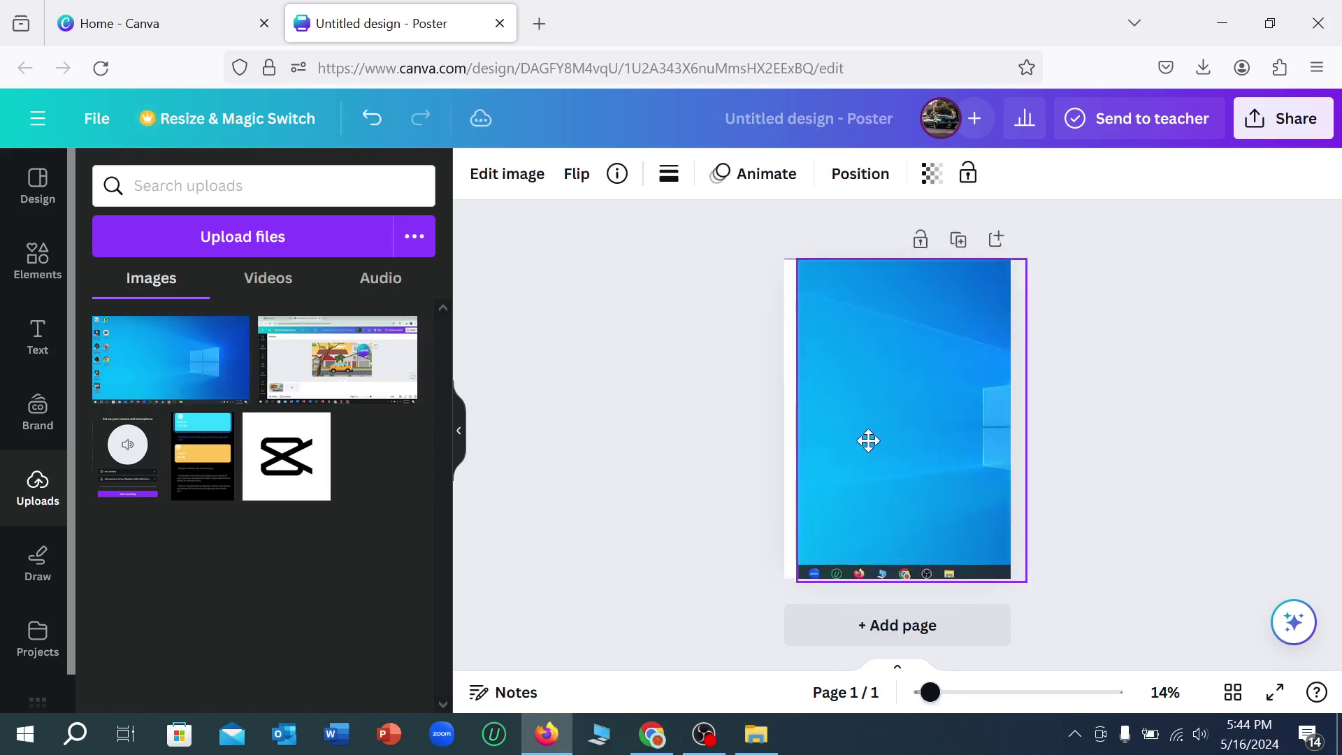
drag(868, 441, 857, 437)
click(662, 404)
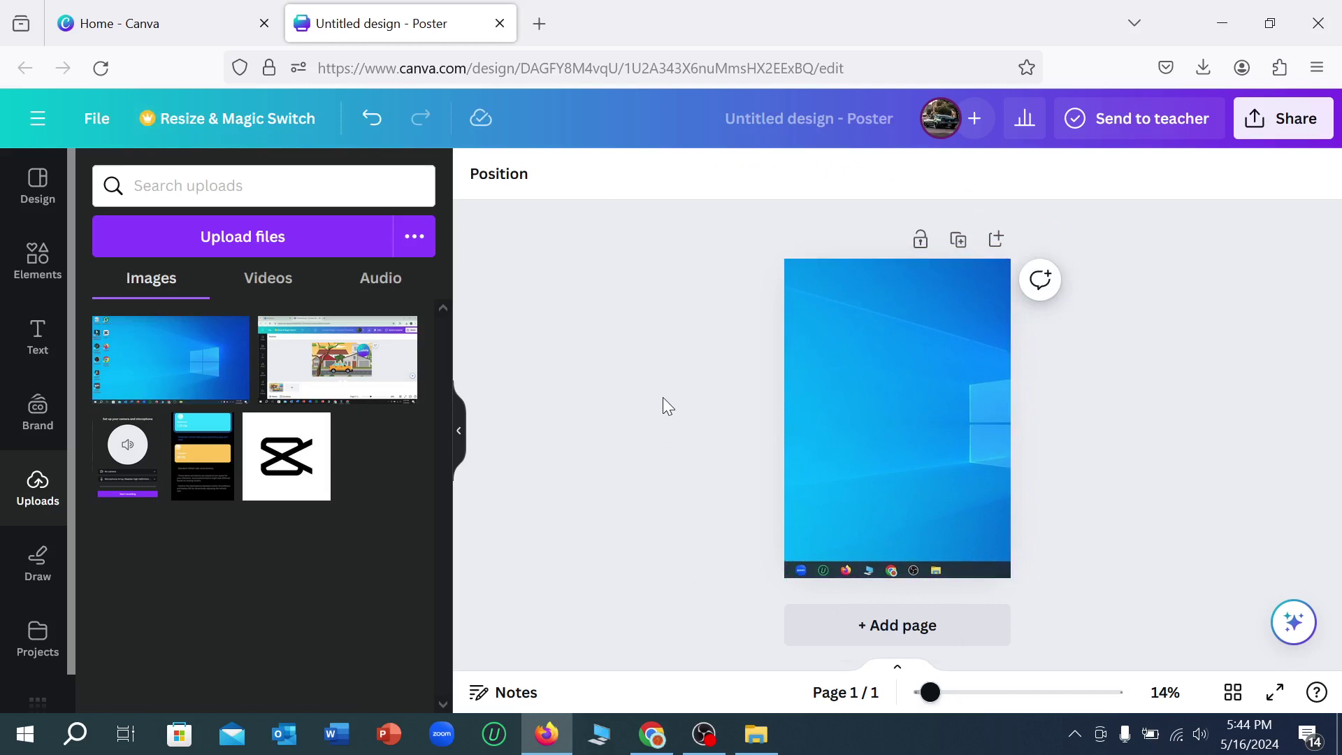